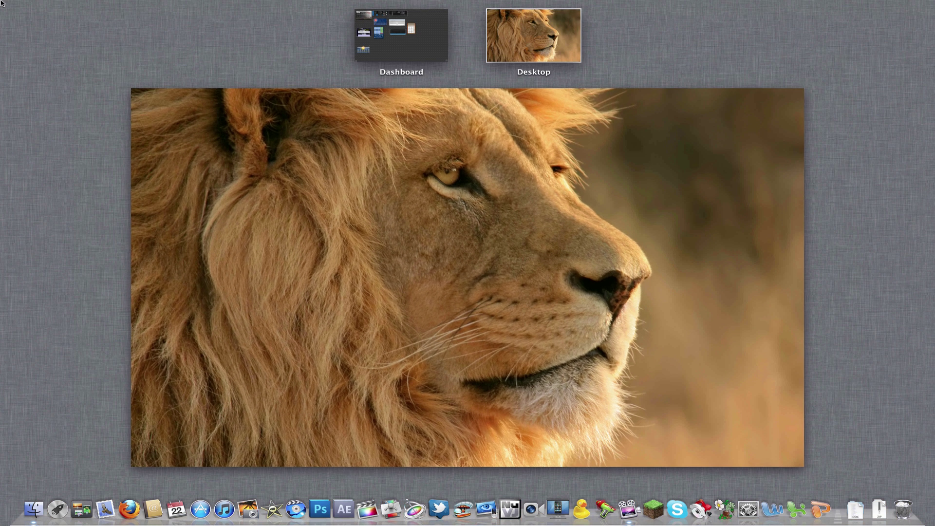
# Step: Exit Mission Control by clicking the desktop to return to the lion-wallpaper Finder desktop
pyautogui.click(308, 230)
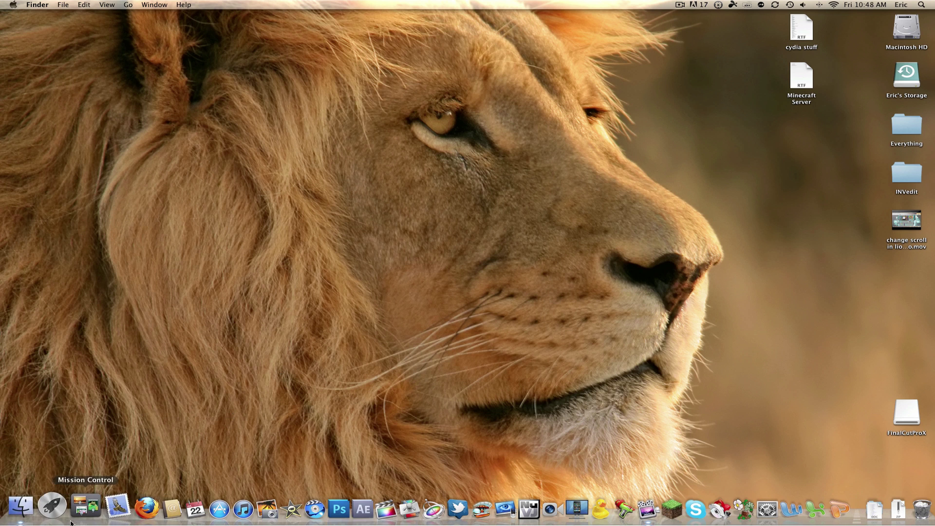
pyautogui.click(82, 509)
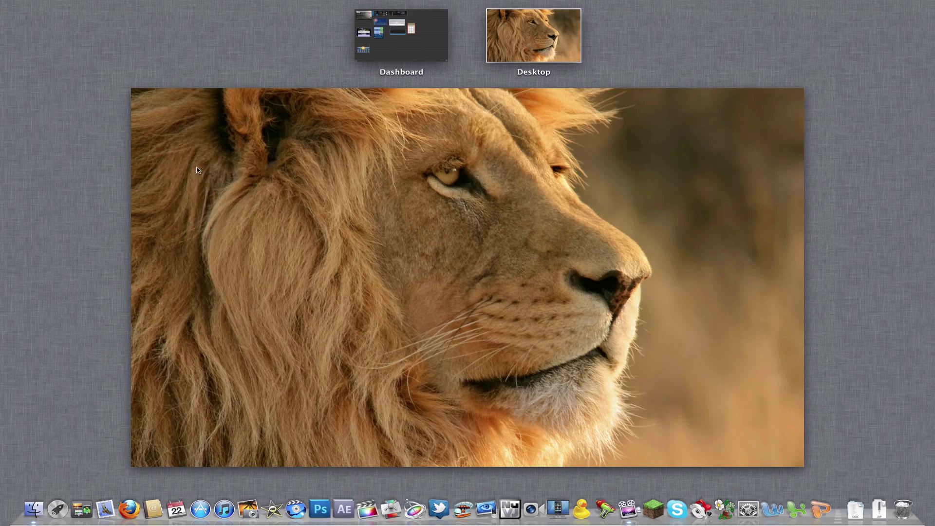
pyautogui.press('F3')
pyautogui.press('F3')
pyautogui.press('F3')
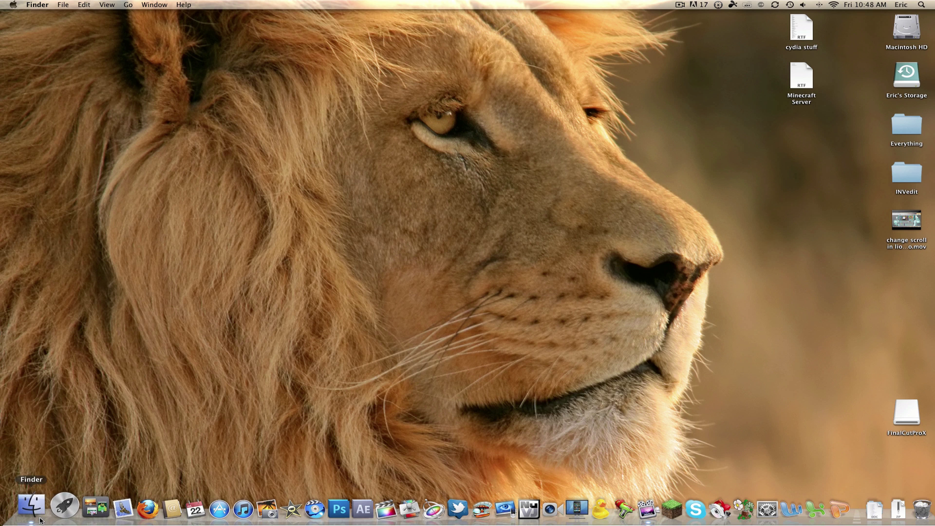
# Step: Launch Finder, Firefox, iTunes, Final Cut Pro, Twitter, Cyberduck and App Store, then show Mission Control
pyautogui.click(40, 520)
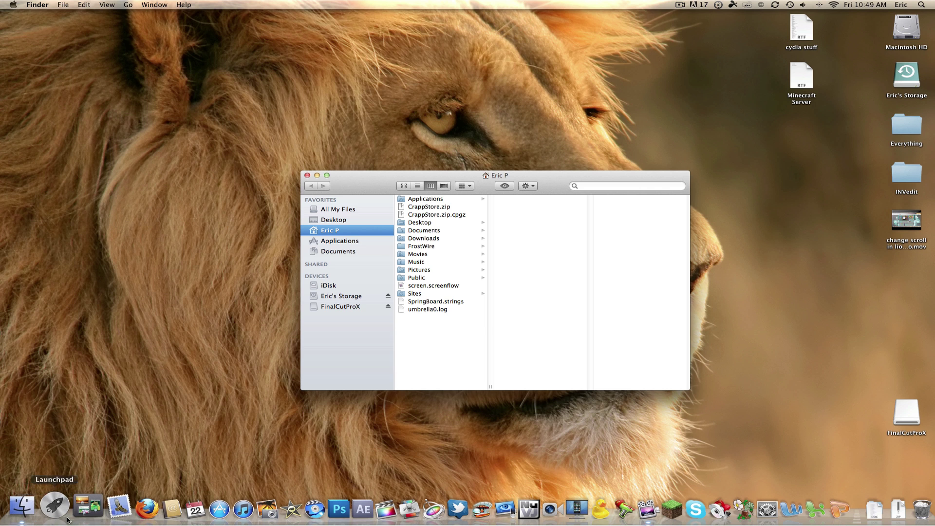
pyautogui.click(127, 504)
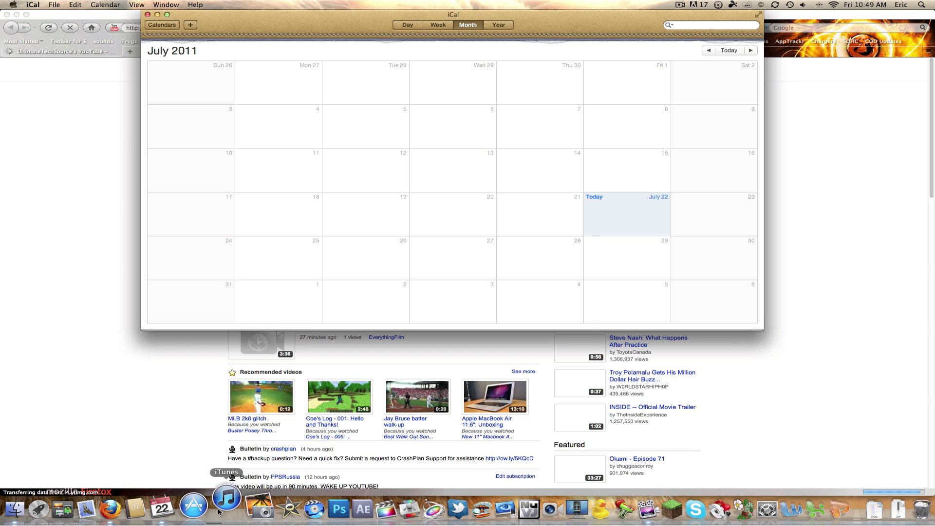
pyautogui.click(222, 509)
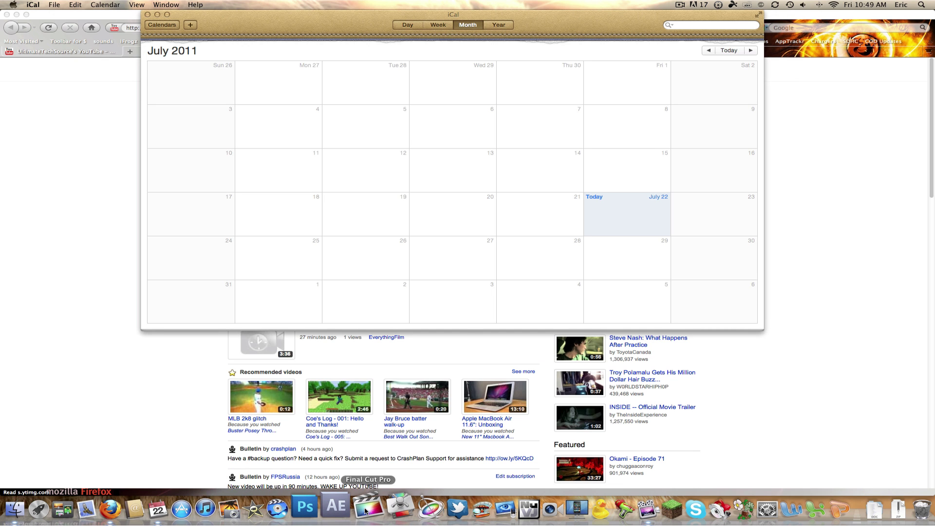
pyautogui.click(366, 510)
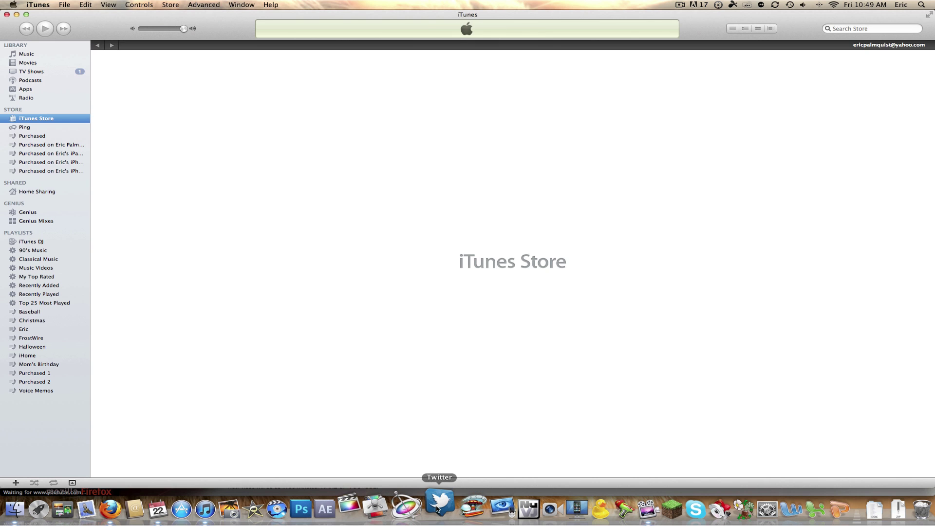
pyautogui.click(438, 510)
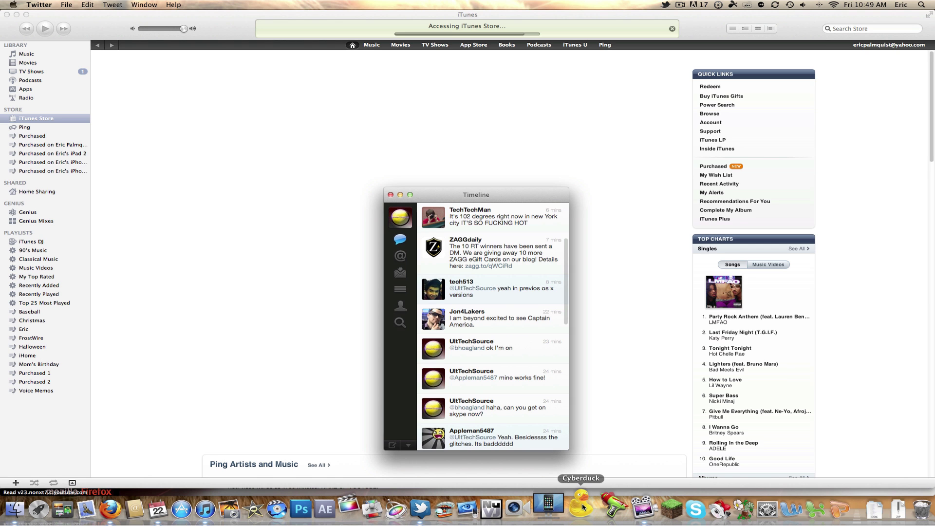
pyautogui.click(583, 506)
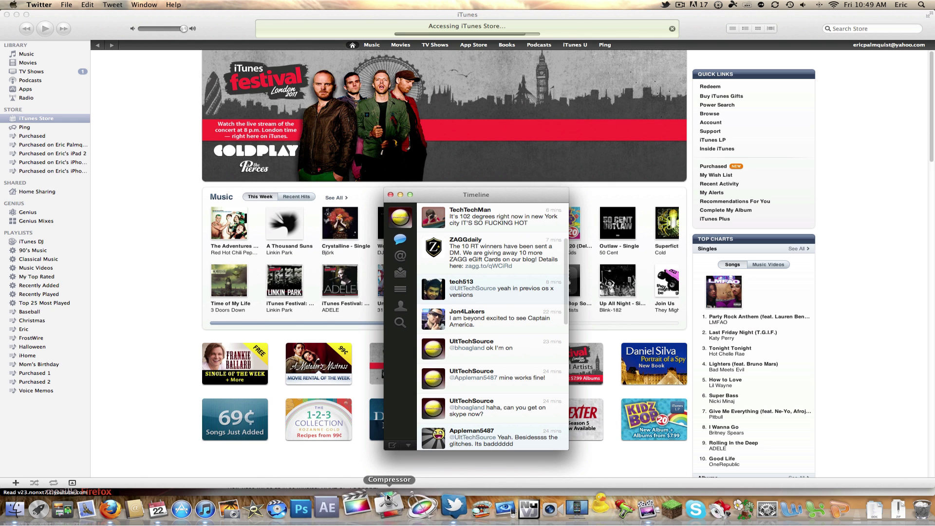
pyautogui.click(201, 509)
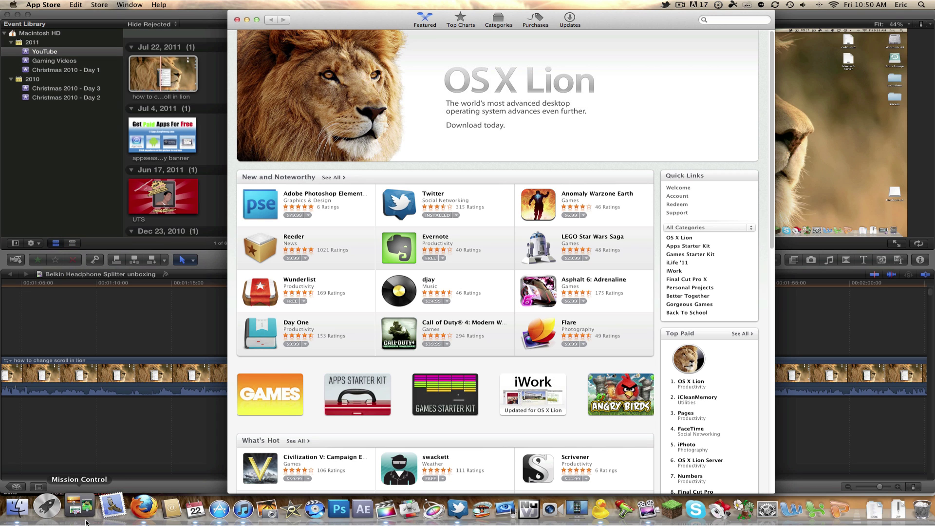
pyautogui.click(86, 521)
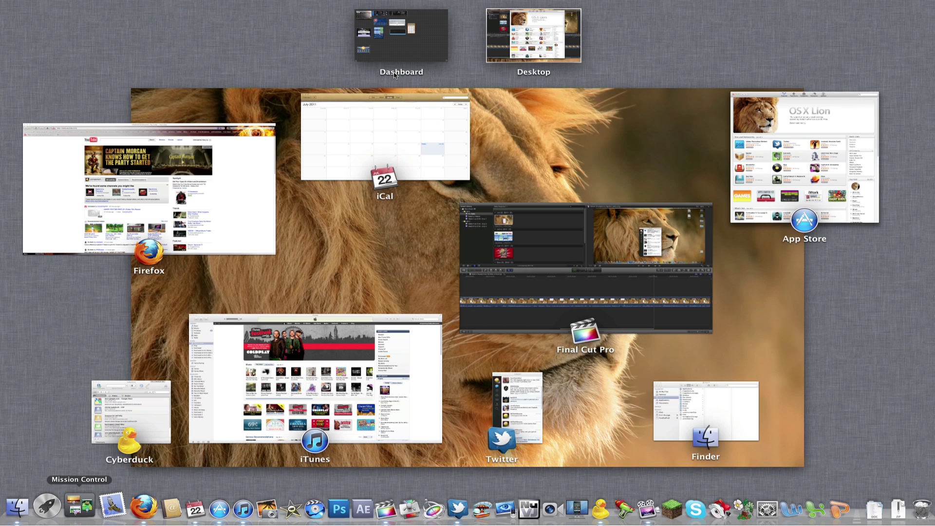
# Step: Leave the overview, bring the Twitter timeline forward, then reopen Mission Control with F3
pyautogui.press('Escape')
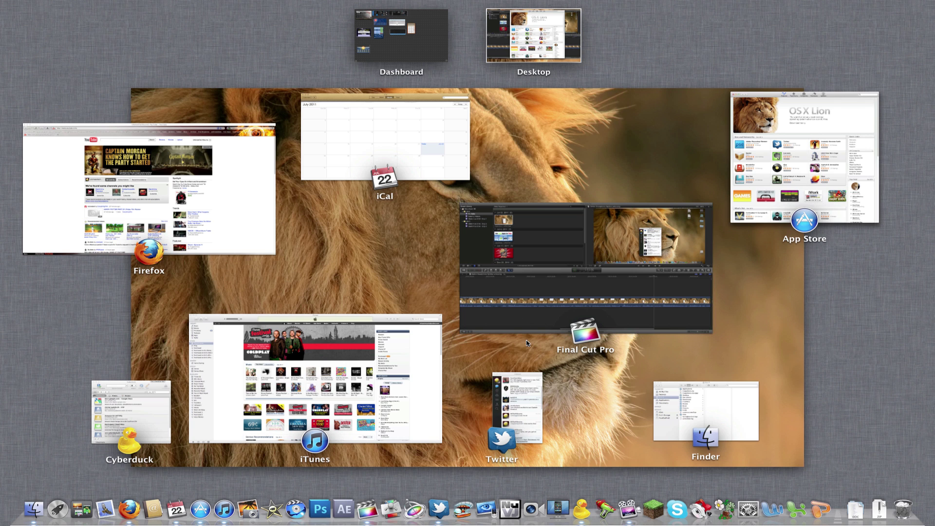
pyautogui.click(525, 405)
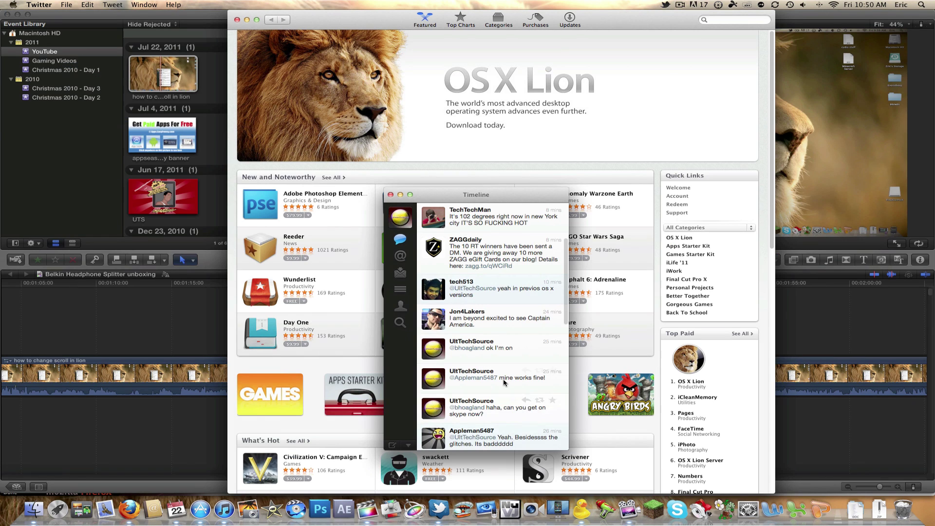
pyautogui.scroll(2, 491, 354)
pyautogui.scroll(2, 491, 353)
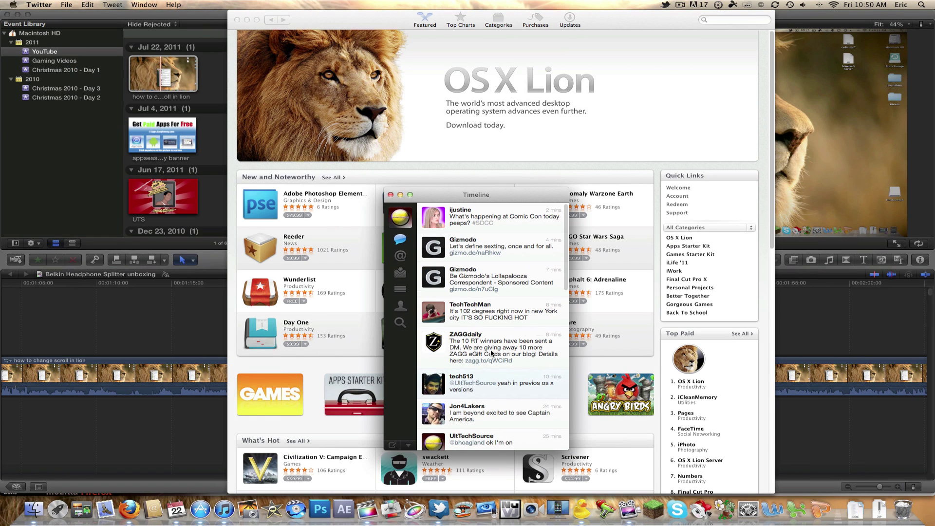
pyautogui.press('F3')
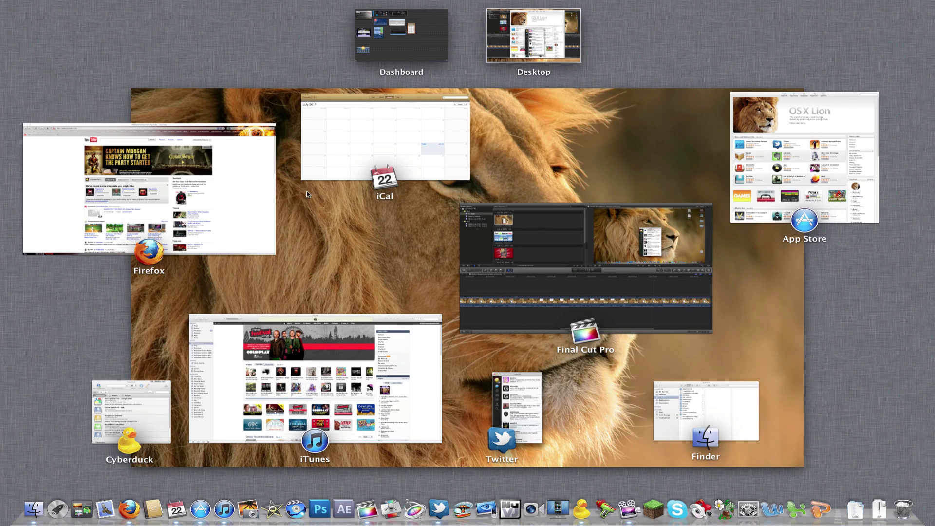
# Step: Close the YouTube Firefox window, then drag Twitter onto a new desktop in Mission Control
pyautogui.click(267, 223)
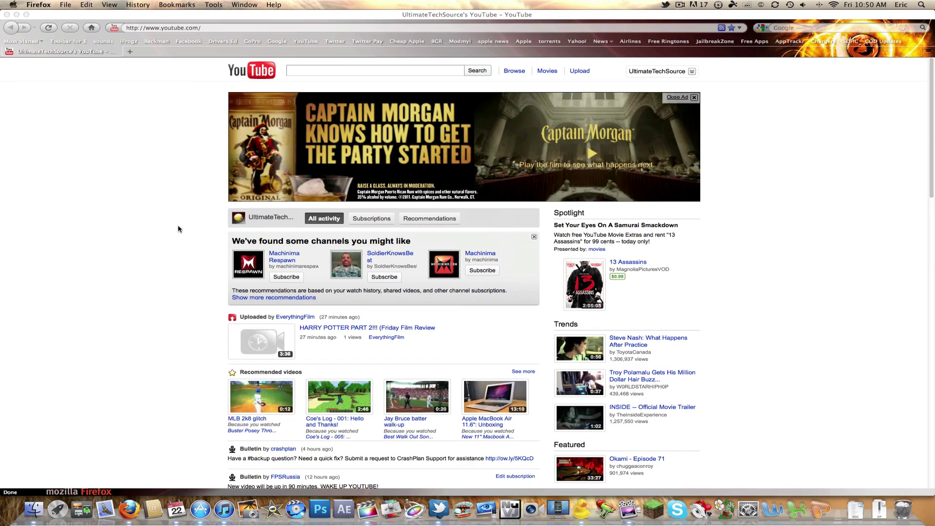
pyautogui.click(66, 5)
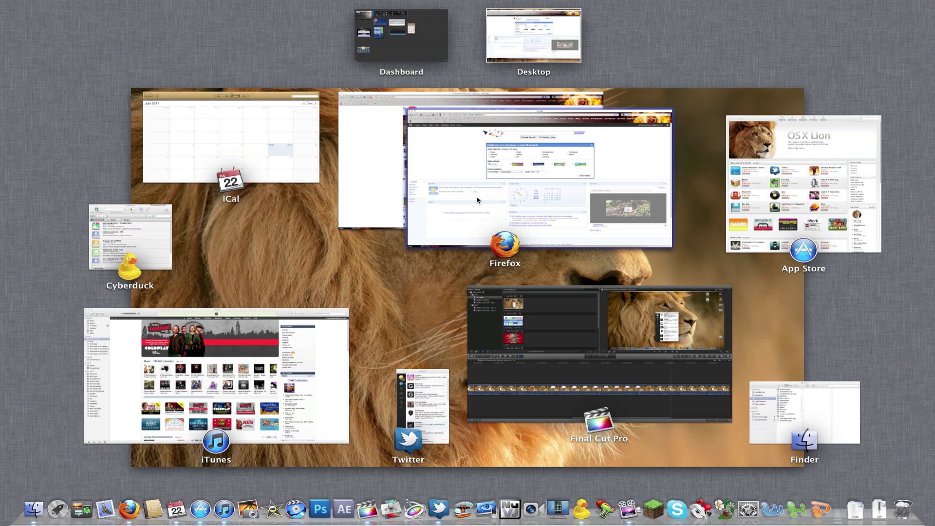
pyautogui.click(371, 168)
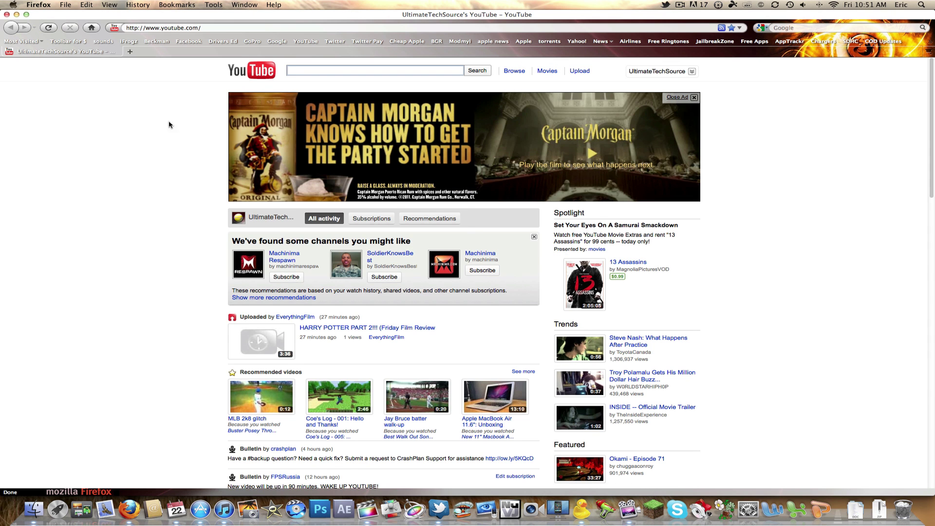
pyautogui.click(7, 15)
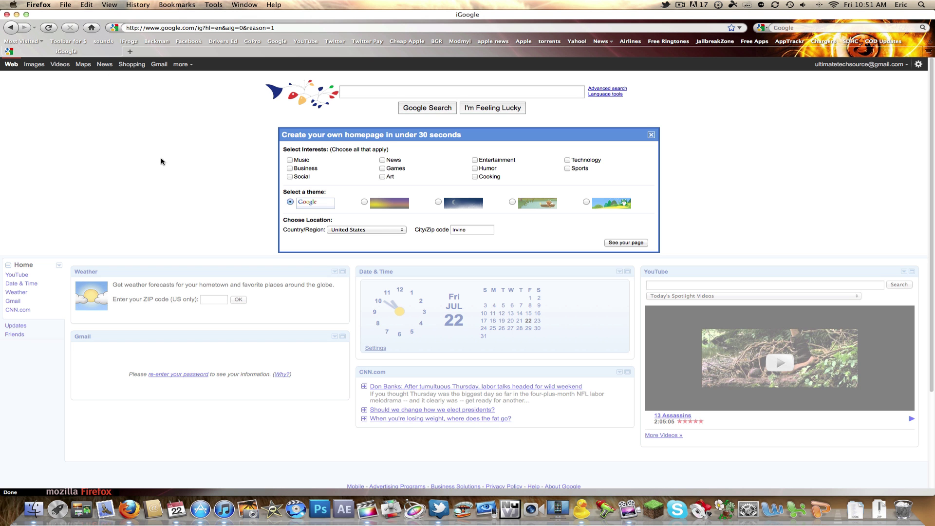
pyautogui.press('F3')
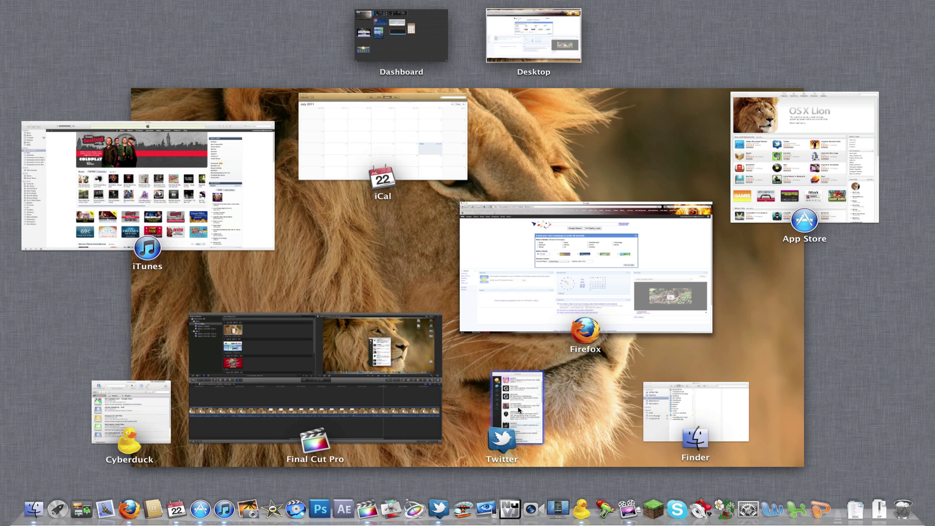
pyautogui.moveTo(519, 411)
pyautogui.mouseDown()
pyautogui.moveTo(626, 172)
pyautogui.moveTo(911, 50)
pyautogui.mouseUp()
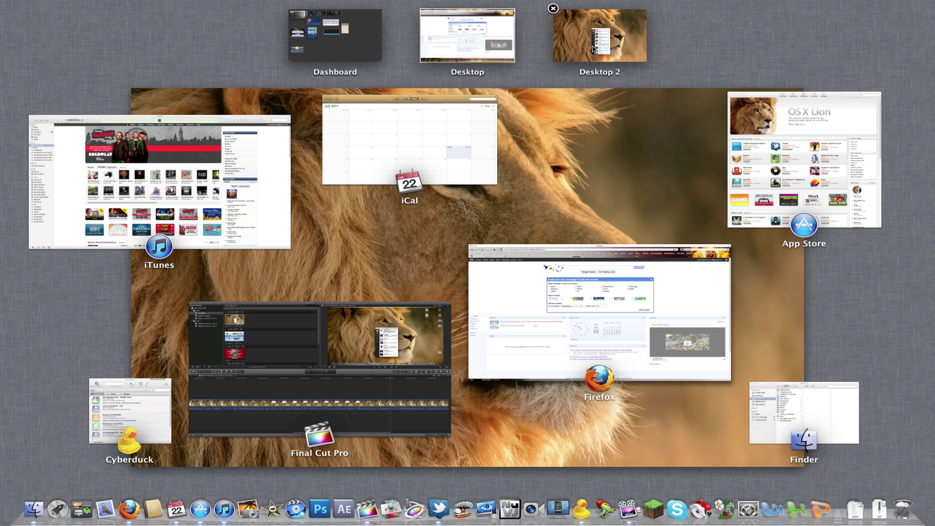
# Step: View Twitter alone on Desktop 2, return to Desktop 1, bring iCal forward, and reopen Mission Control
pyautogui.click(572, 52)
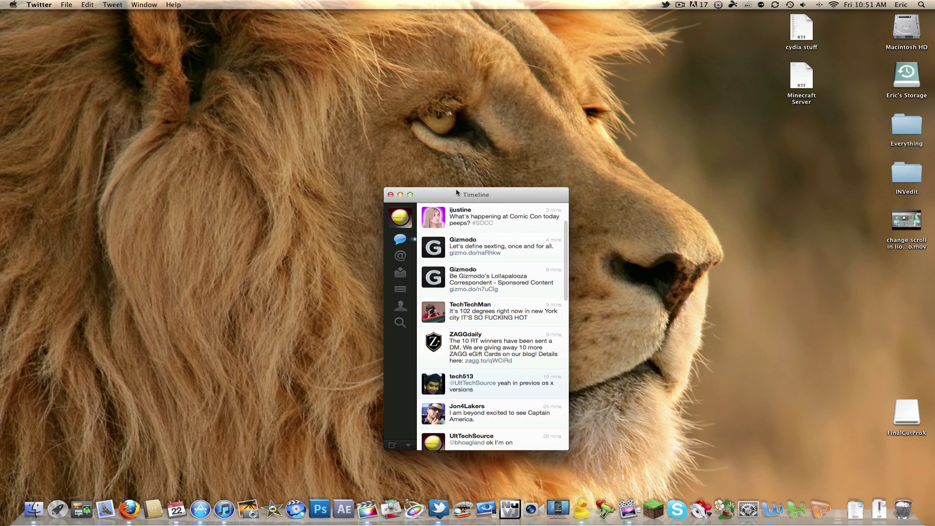
pyautogui.scroll(2, 478, 236)
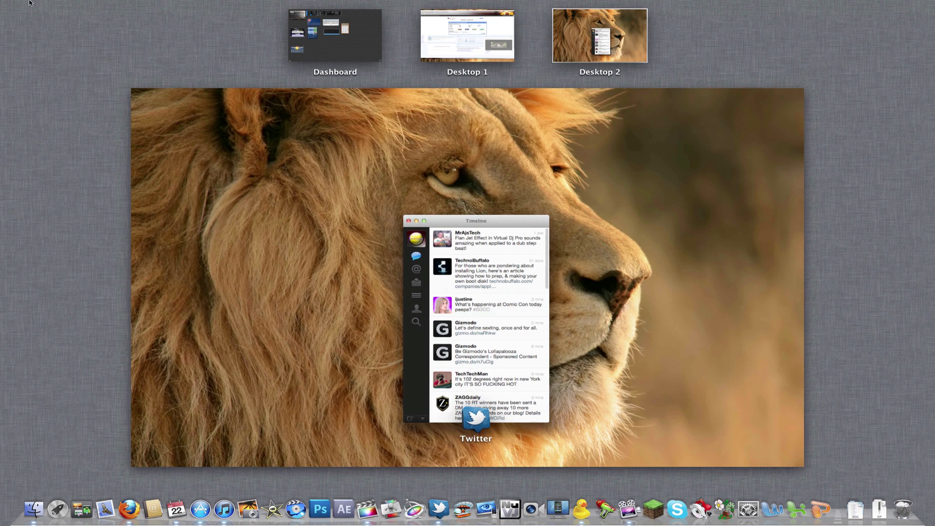
pyautogui.click(503, 19)
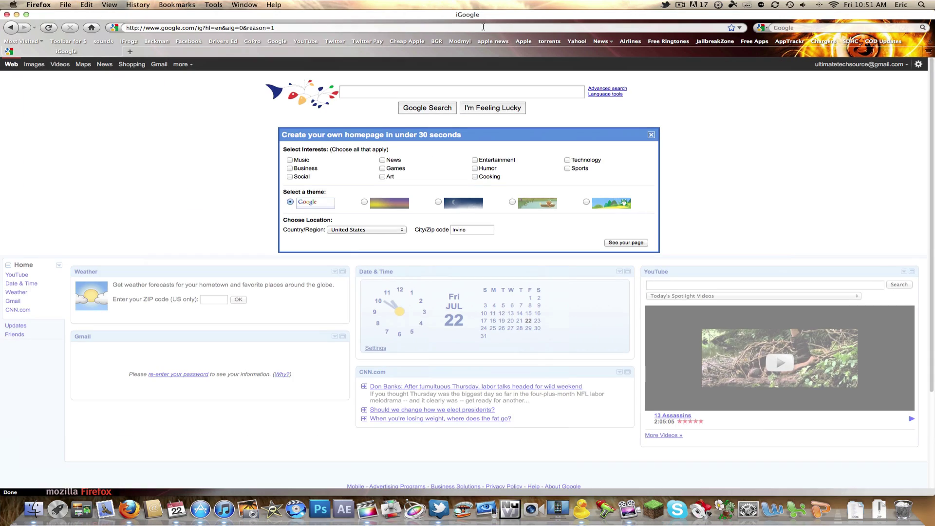
pyautogui.click(430, 159)
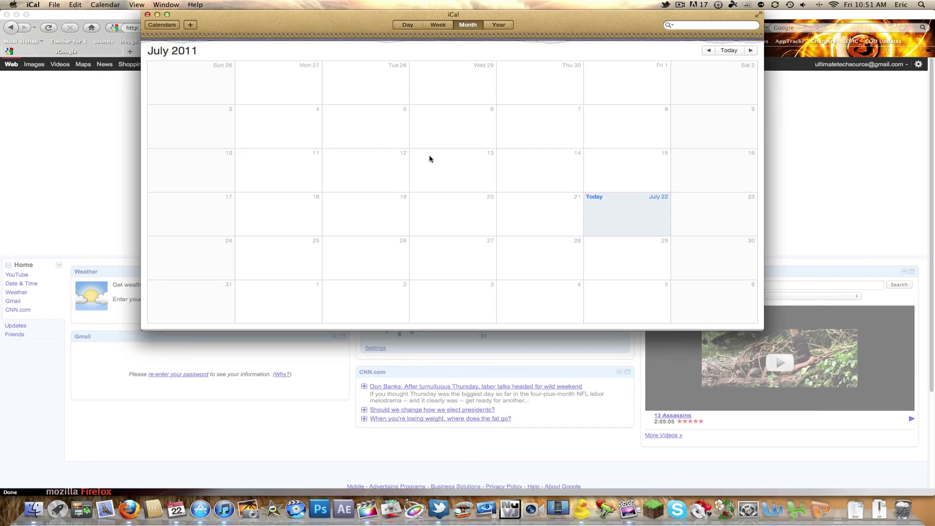
pyautogui.hotkey('ctrl', 'Up')
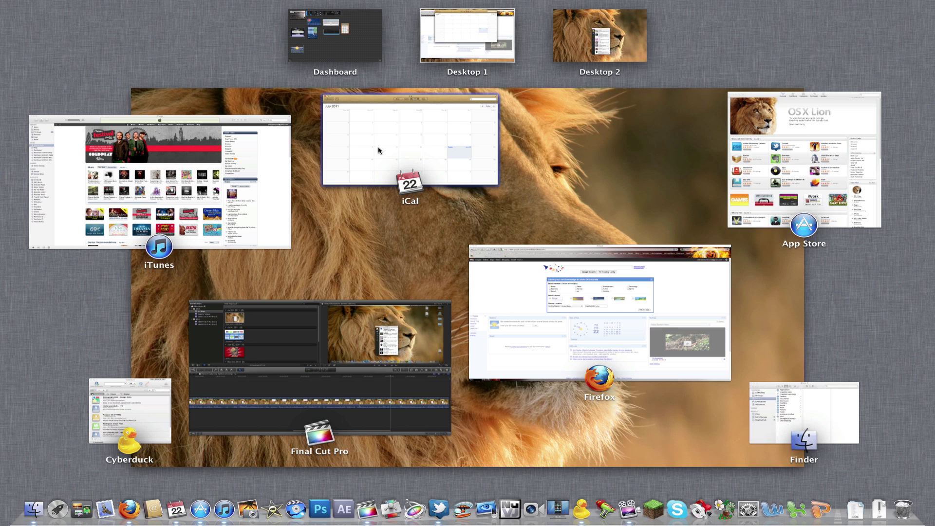
# Step: Visit Desktop 2 and Desktop 1, then remove Desktop 2, merging Twitter back
pyautogui.click(599, 44)
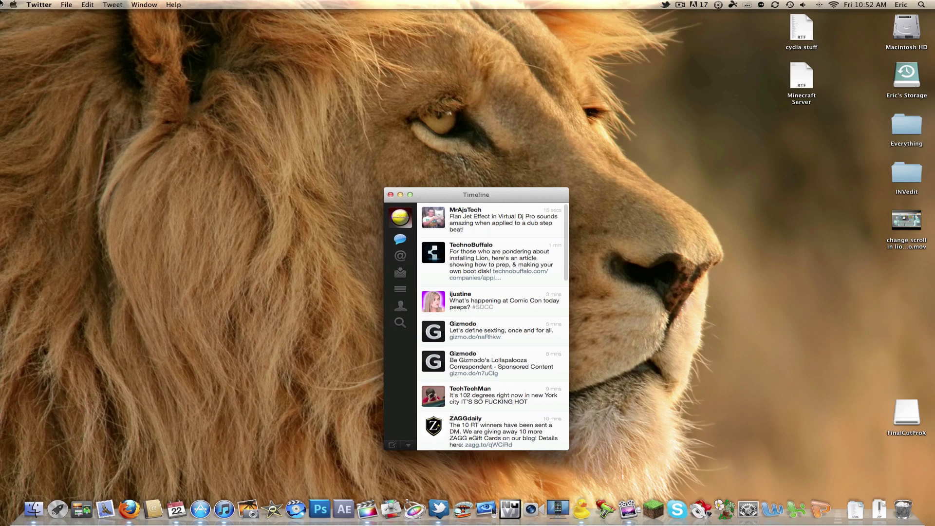
pyautogui.press('F3')
pyautogui.click(500, 28)
pyautogui.press('F3')
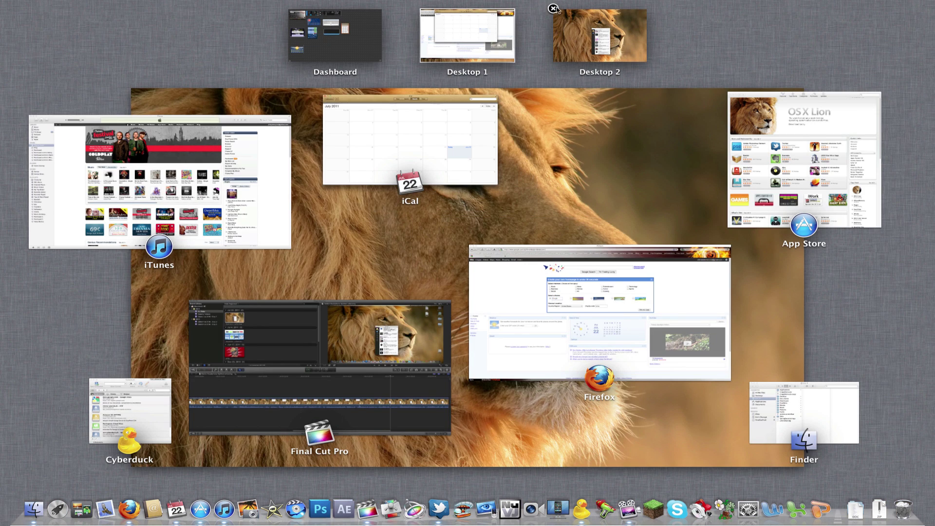
pyautogui.click(555, 10)
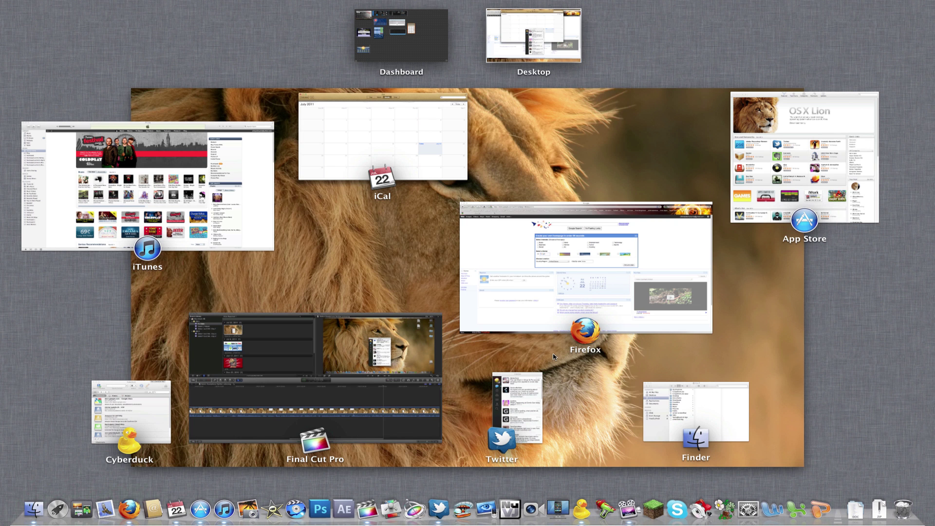
# Step: Bring Twitter forward, close its window, and hide iCal so Firefox shows
pyautogui.click(517, 376)
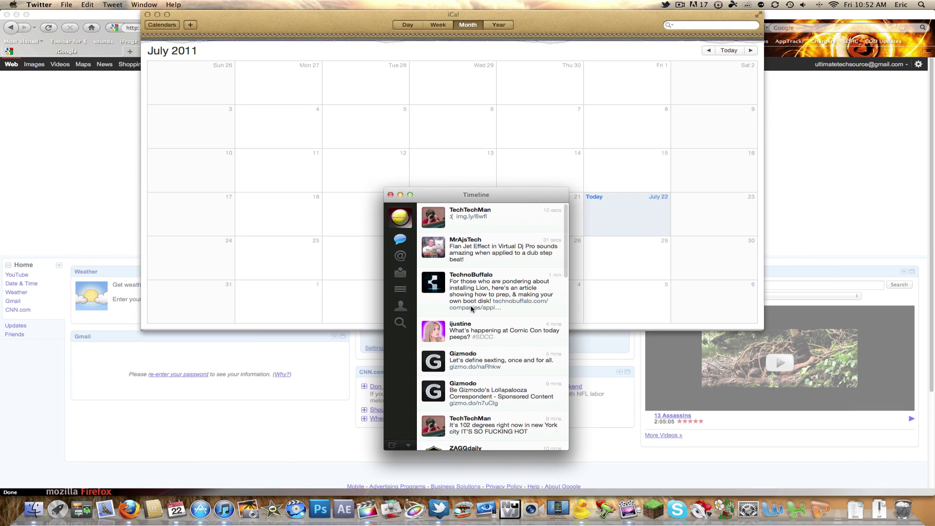
pyautogui.press('super+q')
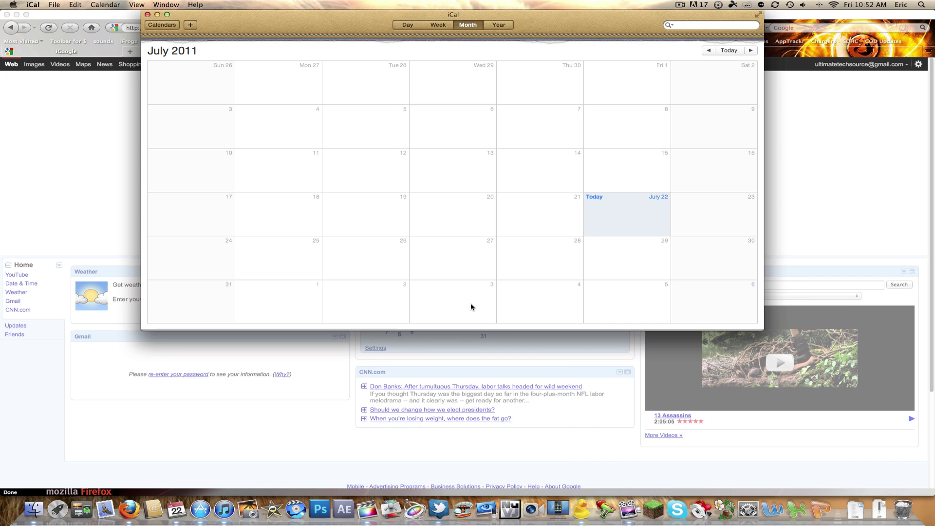
pyautogui.press('super+q')
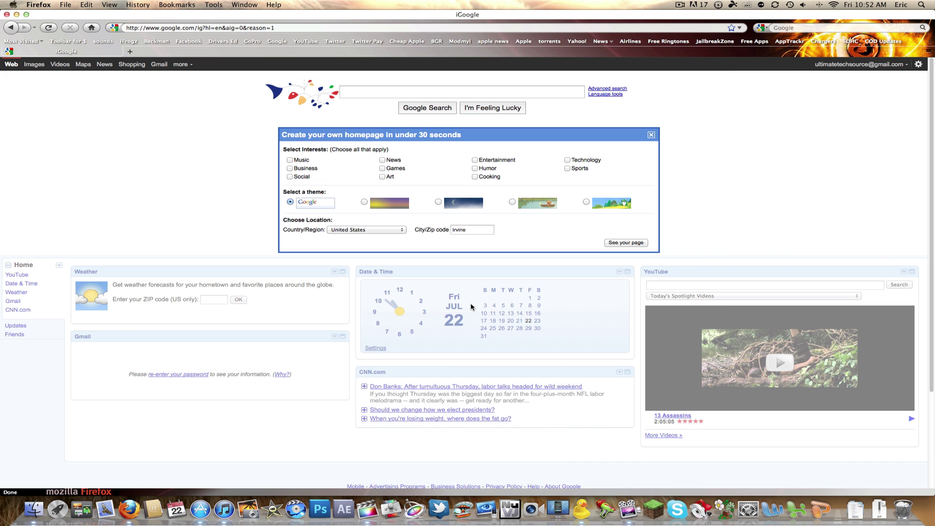